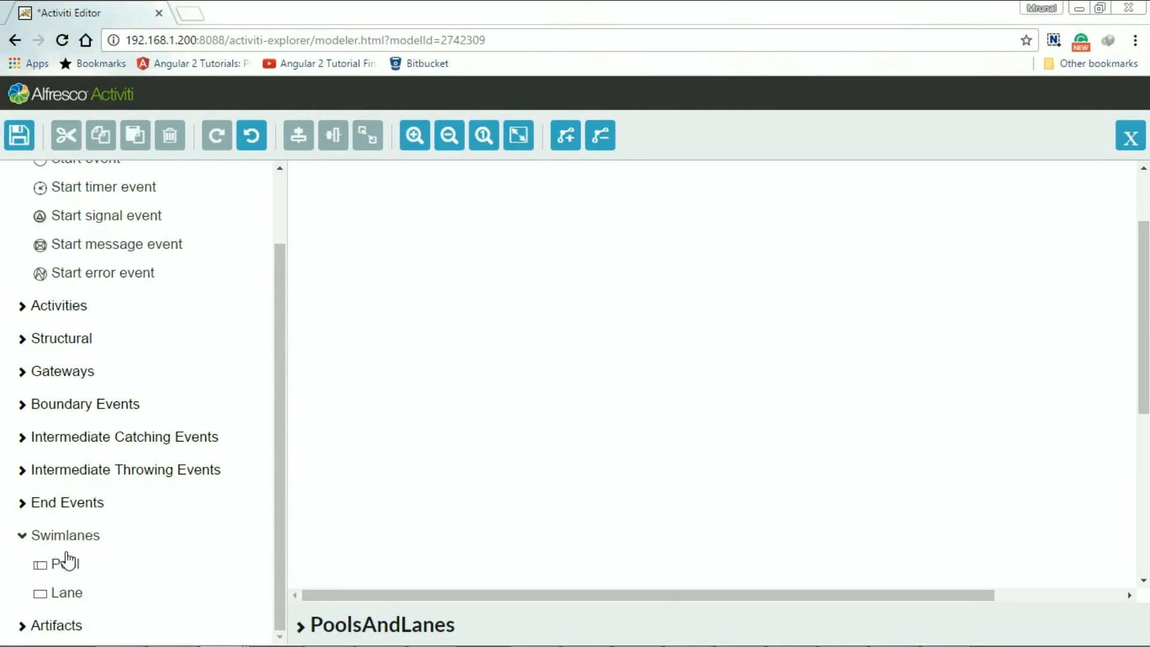
# - Add a pool to the empty canvas and move it toward the centre of the canvas
pyautogui.moveTo(50, 575); pyautogui.dragTo(492, 277)
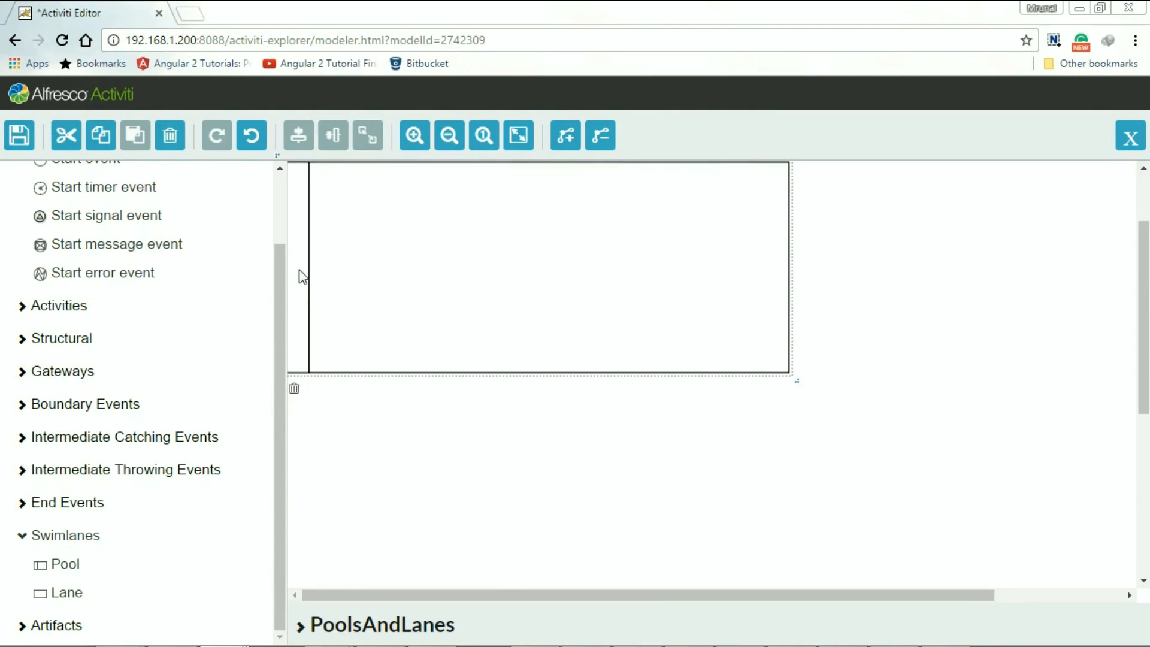
pyautogui.moveTo(403, 272); pyautogui.dragTo(546, 329)
pyautogui.moveTo(562, 260); pyautogui.dragTo(673, 347)
pyautogui.moveTo(300, 287); pyautogui.dragTo(473, 359)
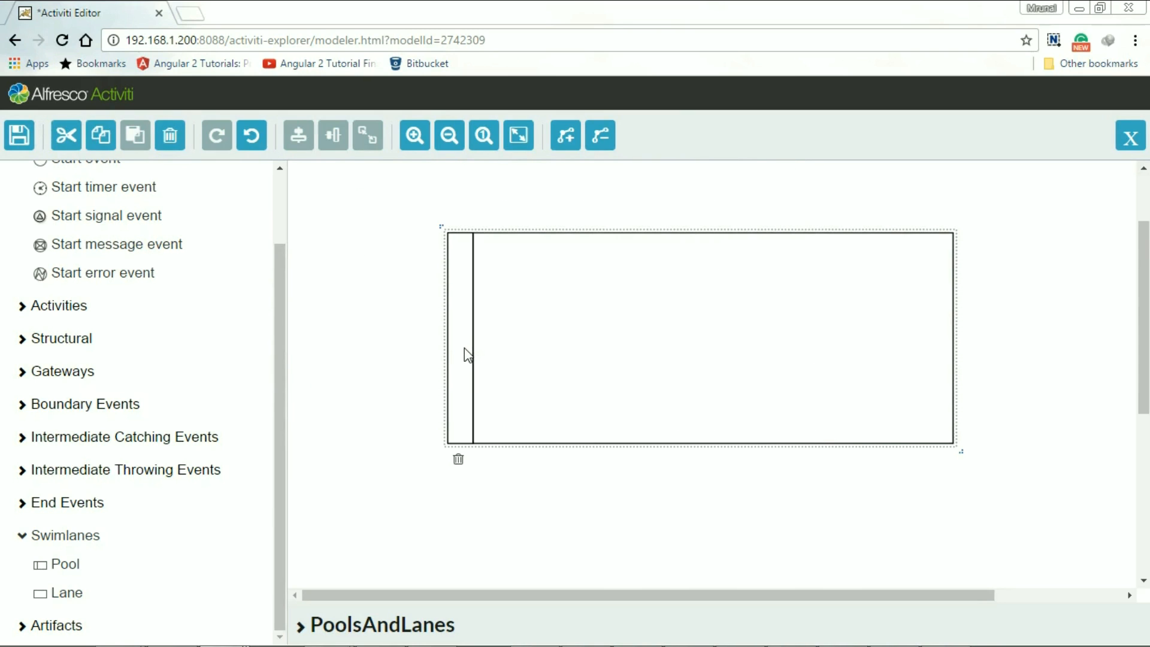
# - Name the pool "Employee Vacation Approval"
pyautogui.doubleClick(468, 355)
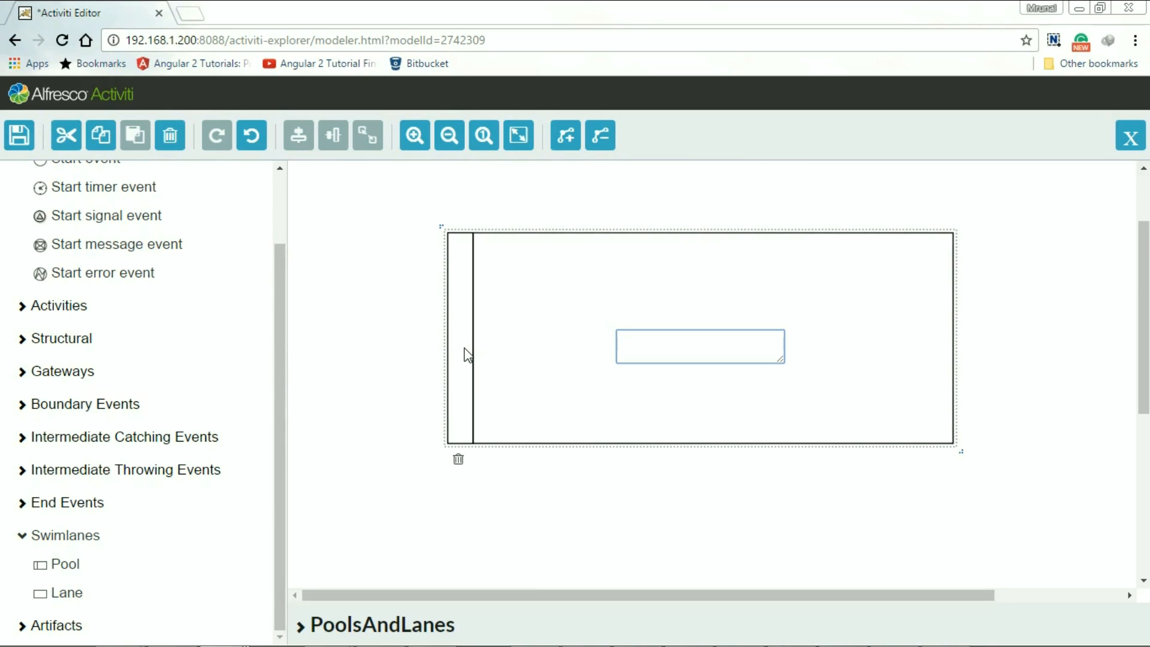
pyautogui.write('Employee VAcation Appr')
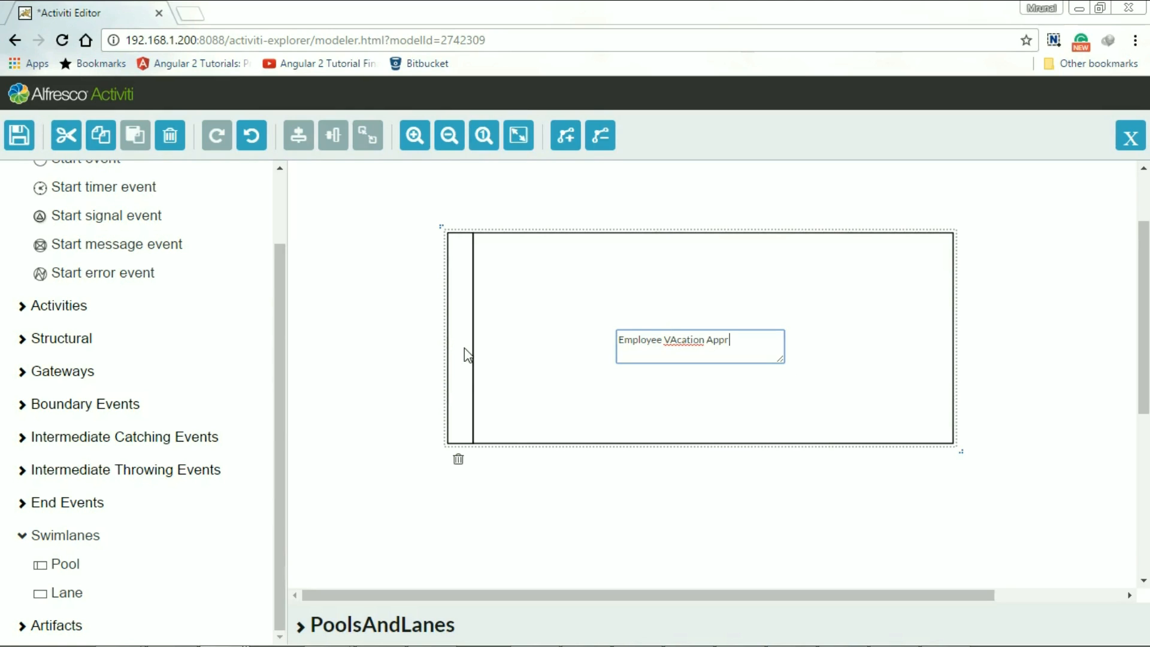
pyautogui.write('oval')
pyautogui.click(678, 341)
pyautogui.press('BackSpace')
pyautogui.write('a')
pyautogui.click(697, 396)
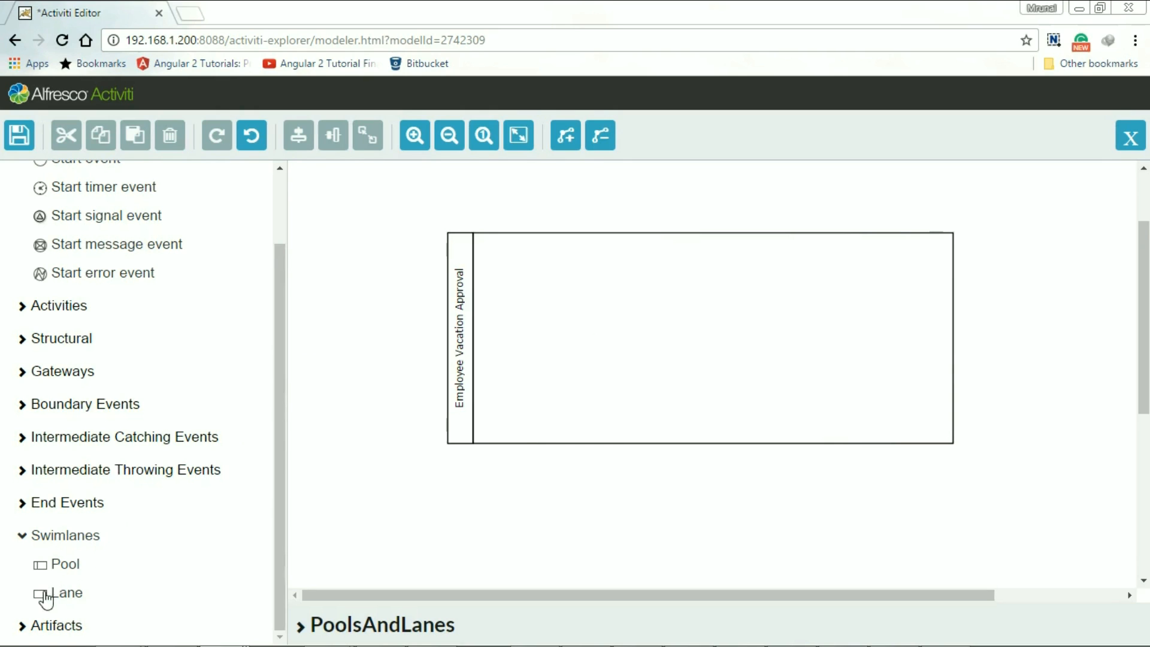
# - Add a lane into the pool, then shrink the enlarged pool back to roughly its original height
pyautogui.moveTo(46, 596); pyautogui.dragTo(464, 277)
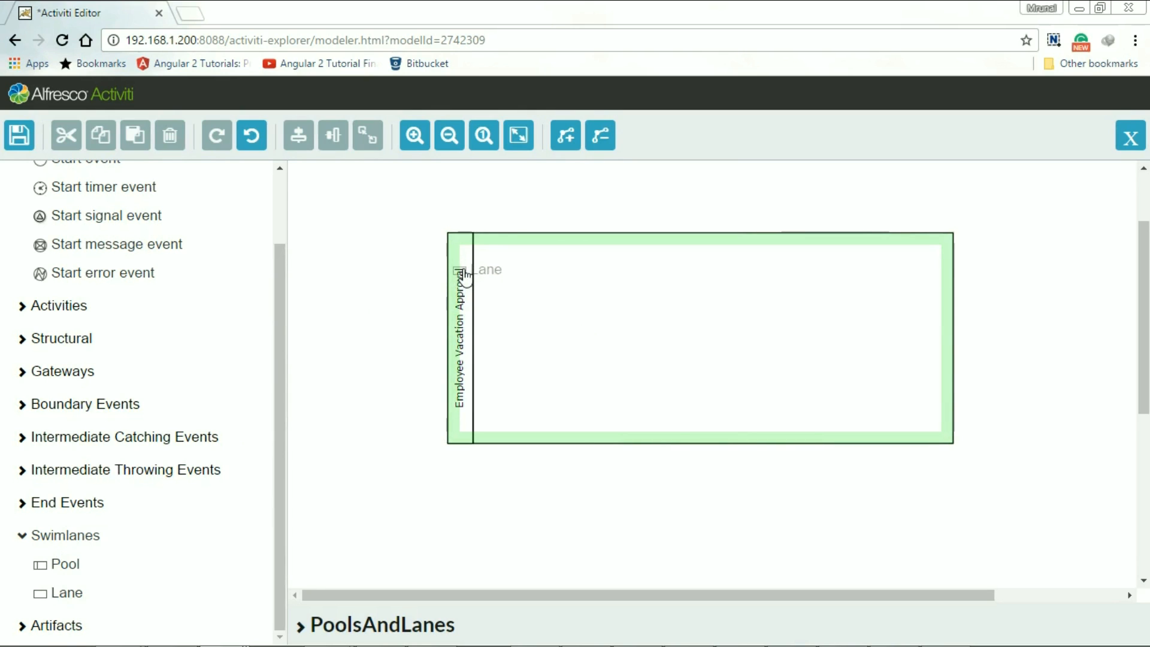
pyautogui.moveTo(465, 277); pyautogui.dragTo(465, 275)
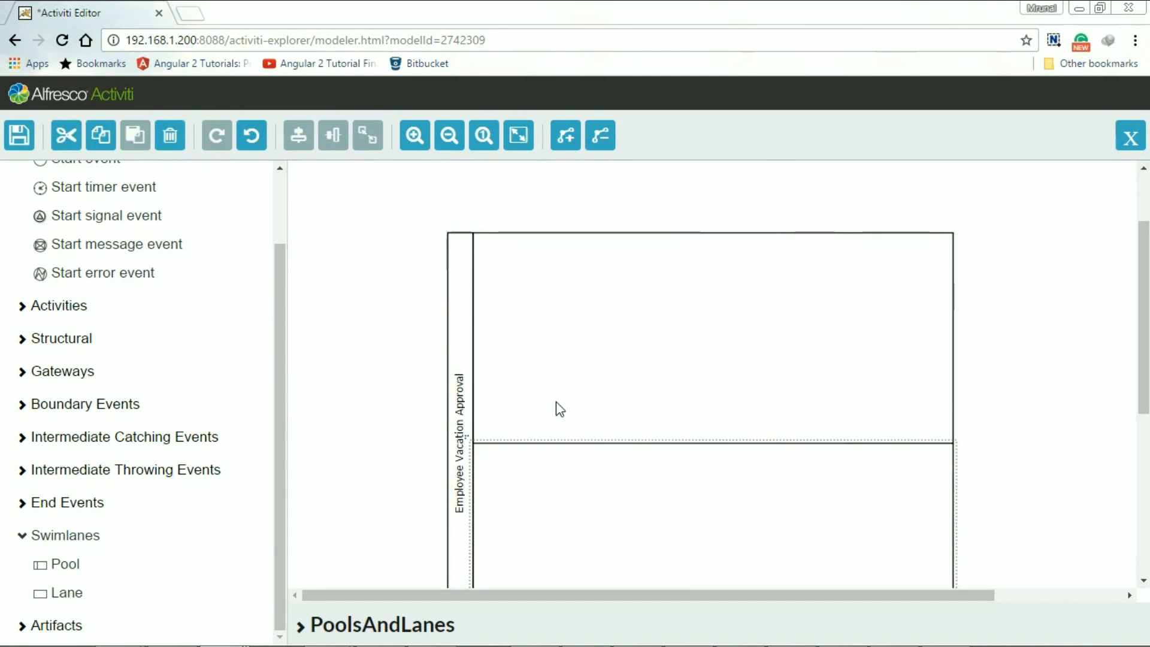
pyautogui.scroll(-2, 863, 439)
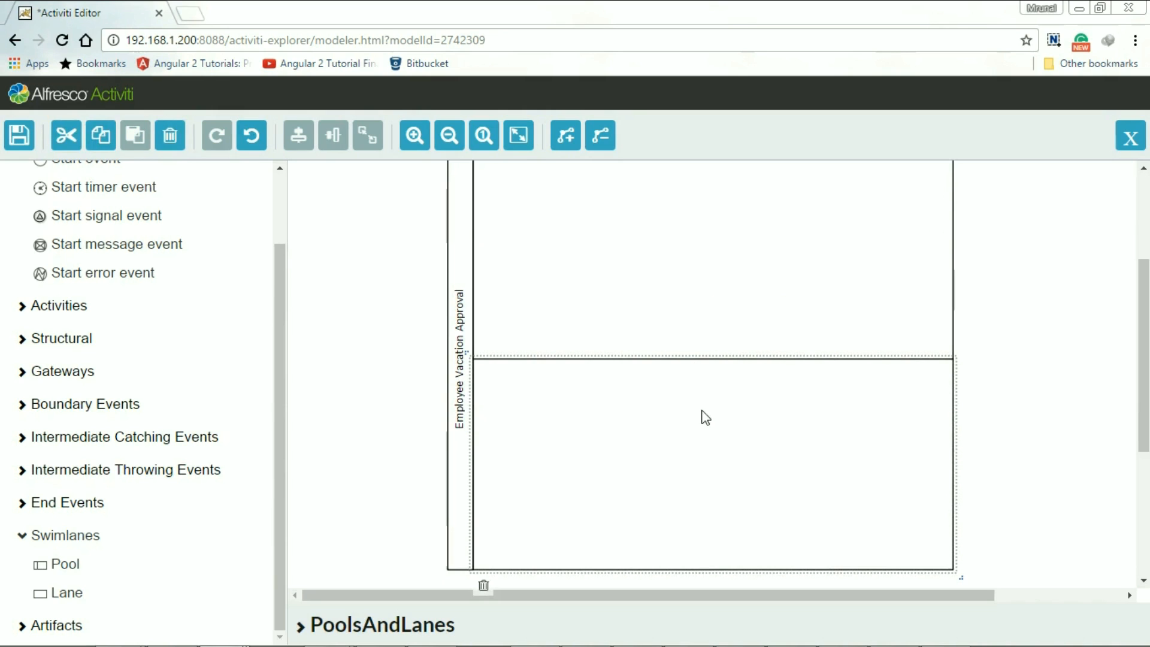
pyautogui.click(993, 547)
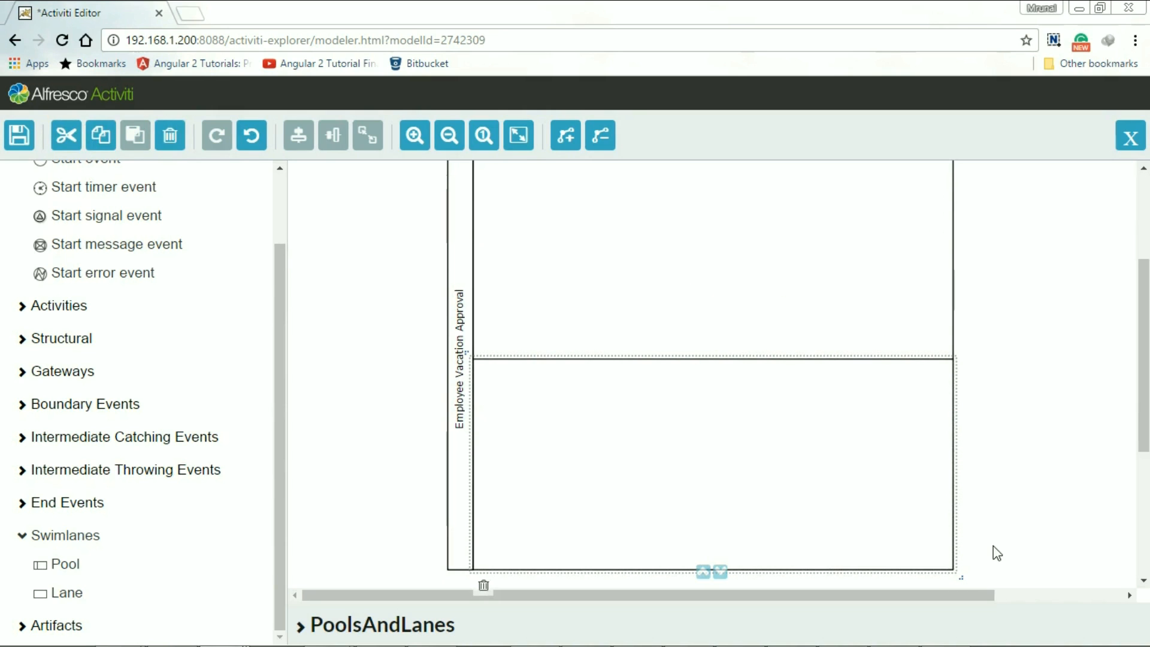
pyautogui.click(451, 514)
pyautogui.moveTo(961, 577); pyautogui.dragTo(940, 378)
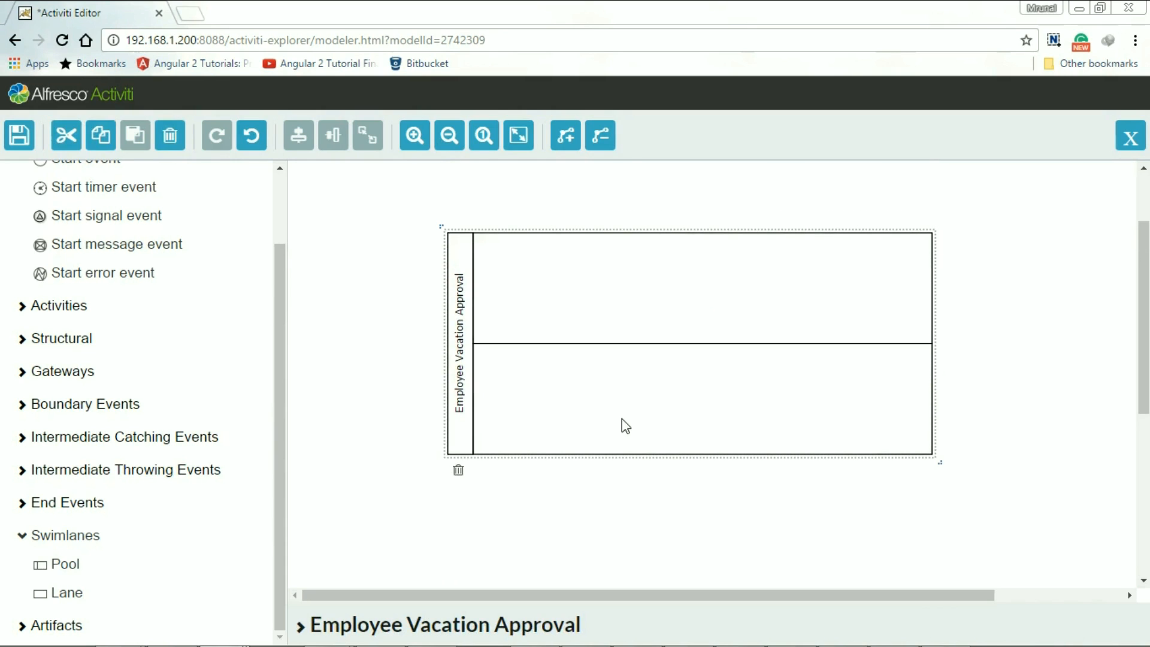
pyautogui.click(545, 403)
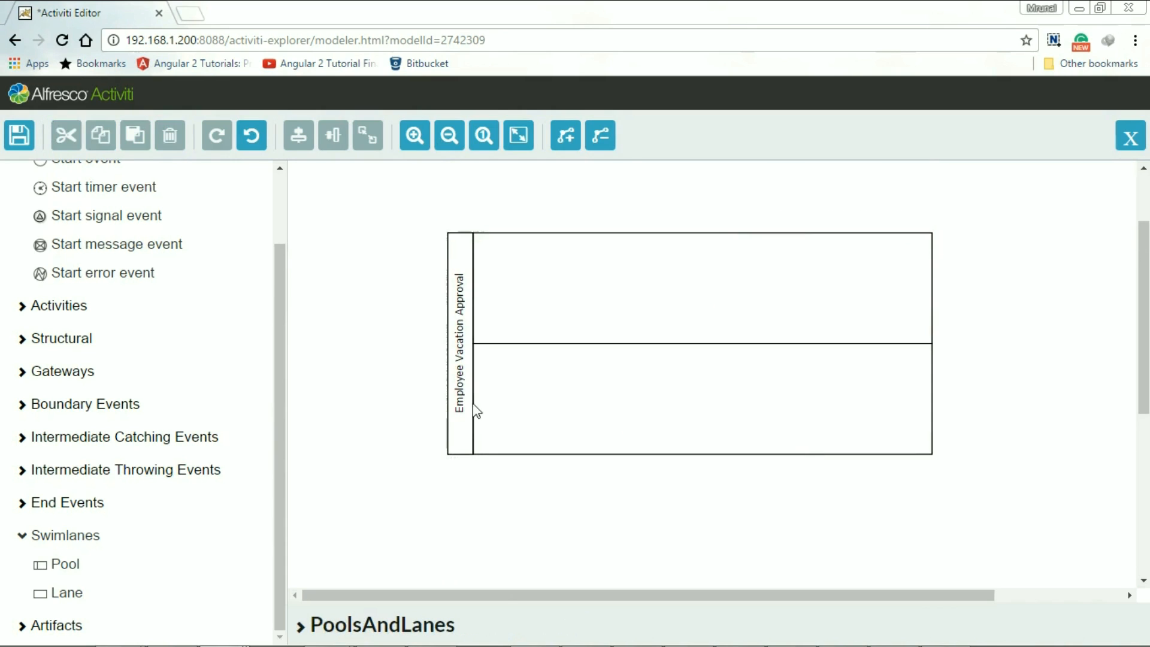
# - Name the lower lane "Manager"
pyautogui.click(473, 409)
pyautogui.doubleClick(473, 408)
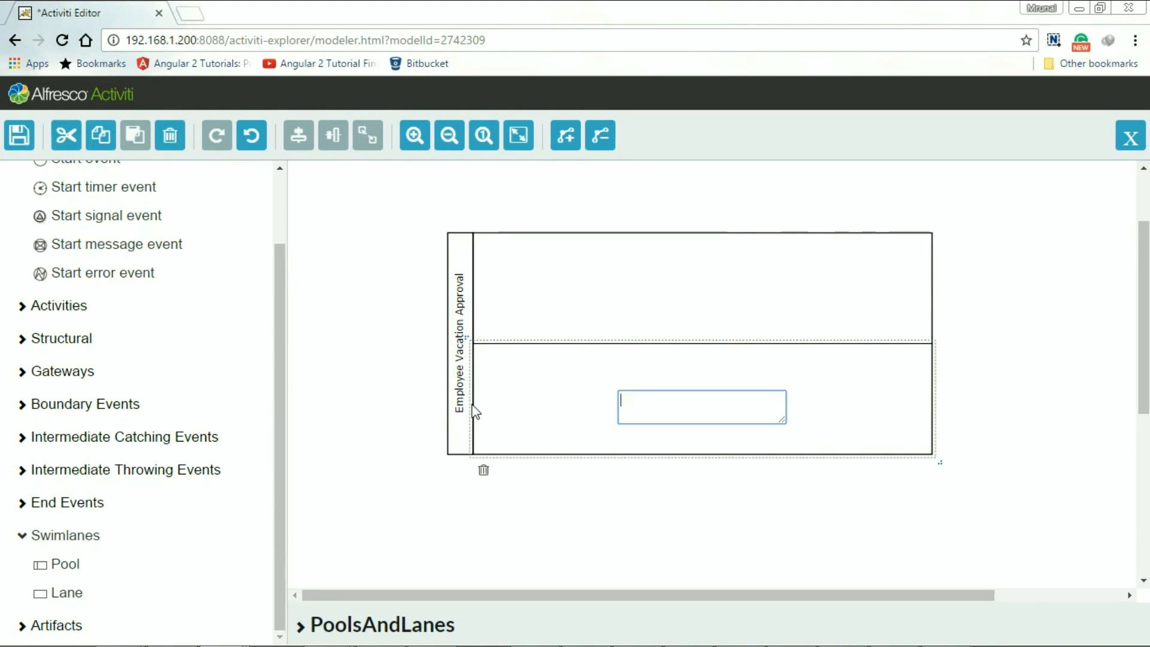
pyautogui.write('Manager')
pyautogui.click(535, 414)
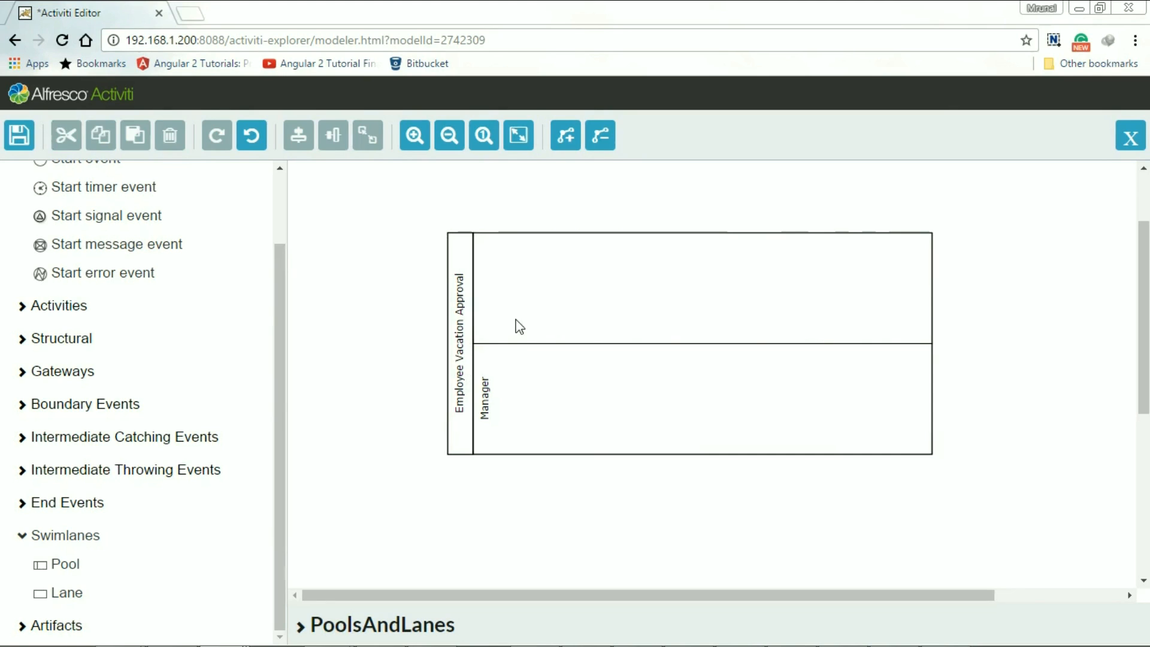
# - Name the upper lane "Employee"
pyautogui.doubleClick(477, 312)
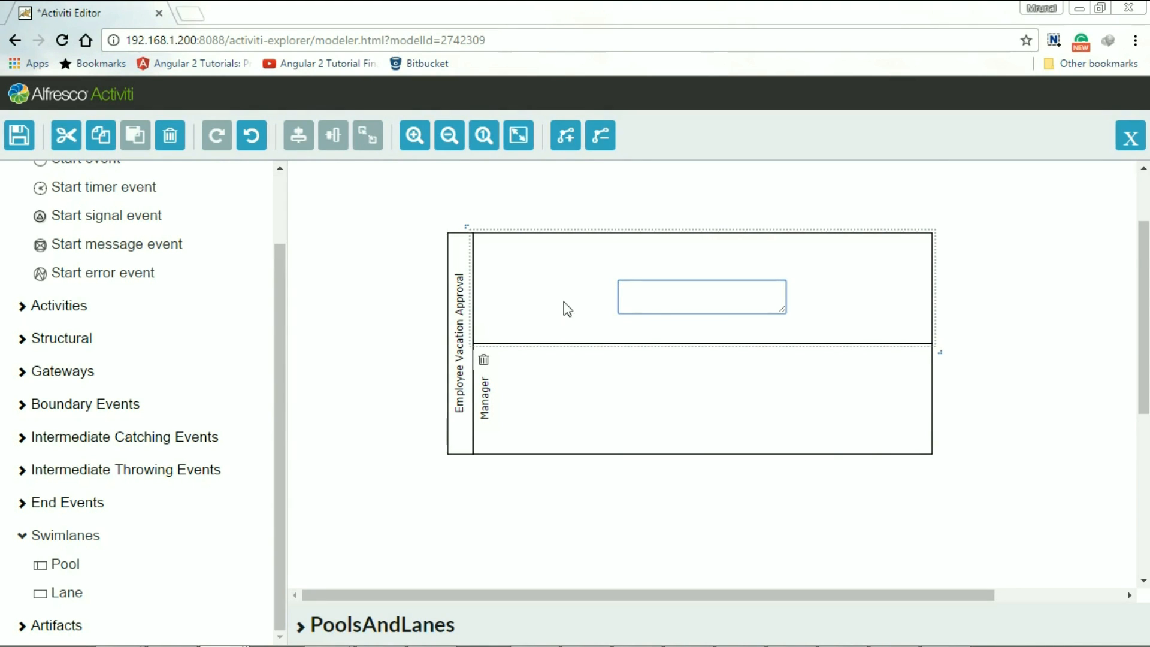
pyautogui.write('Employee')
pyautogui.press('Return')
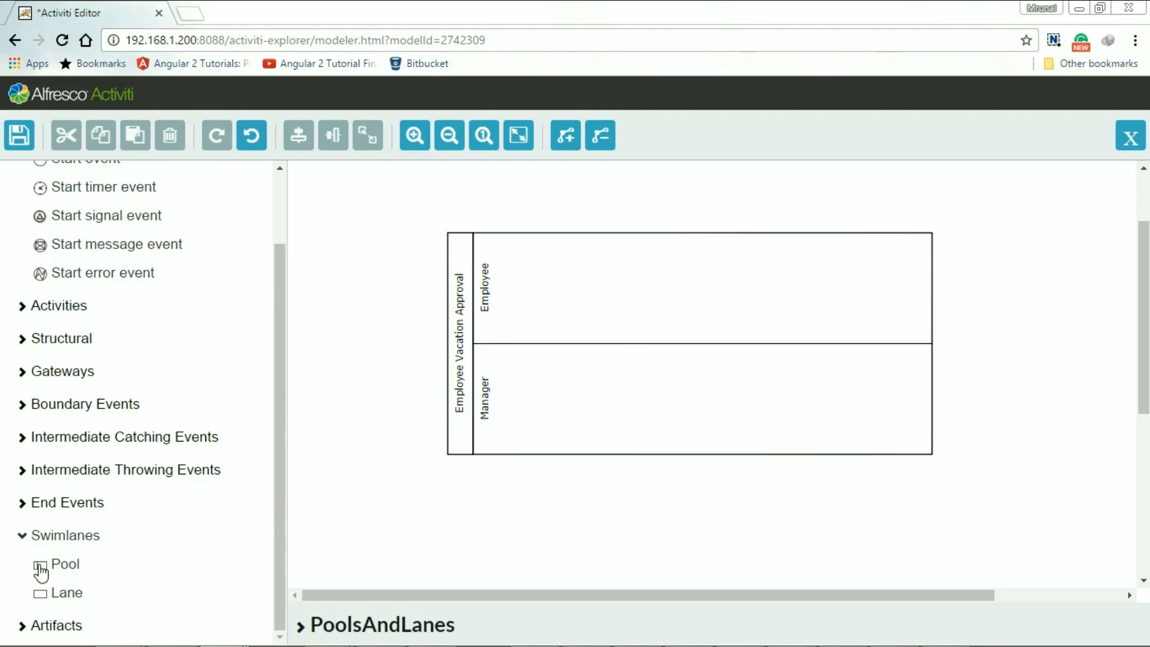
# - Move the Employee Vacation Approval pool up and left, and delete the extra pool dropped below it
pyautogui.moveTo(40, 574); pyautogui.dragTo(497, 526)
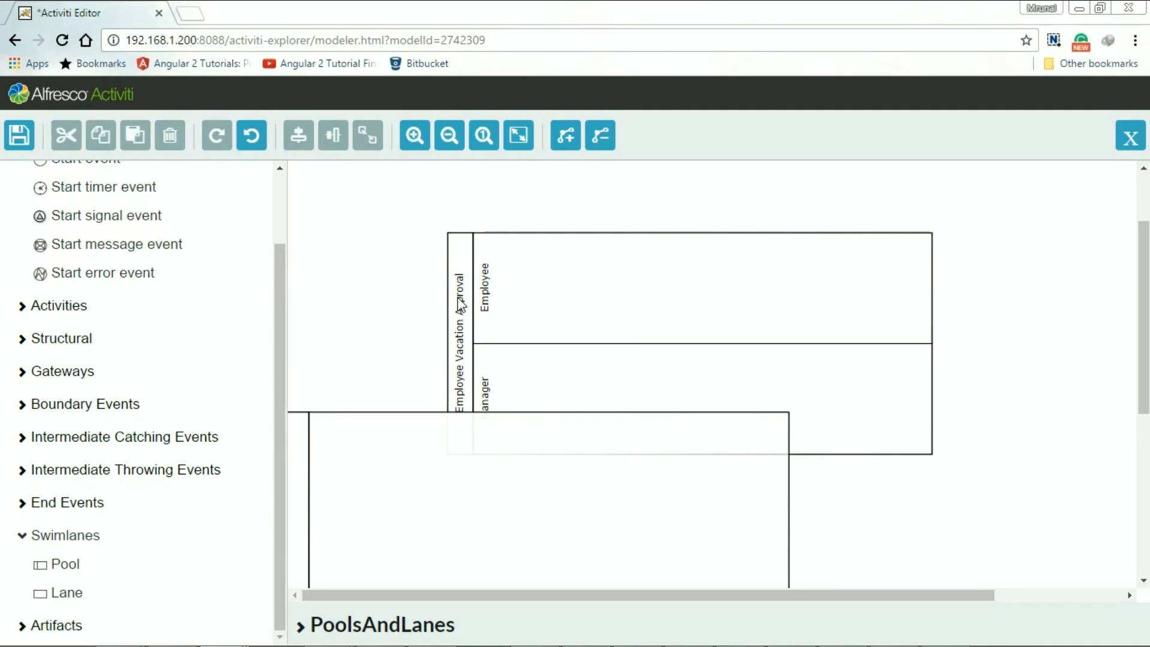
pyautogui.moveTo(460, 300); pyautogui.dragTo(414, 229)
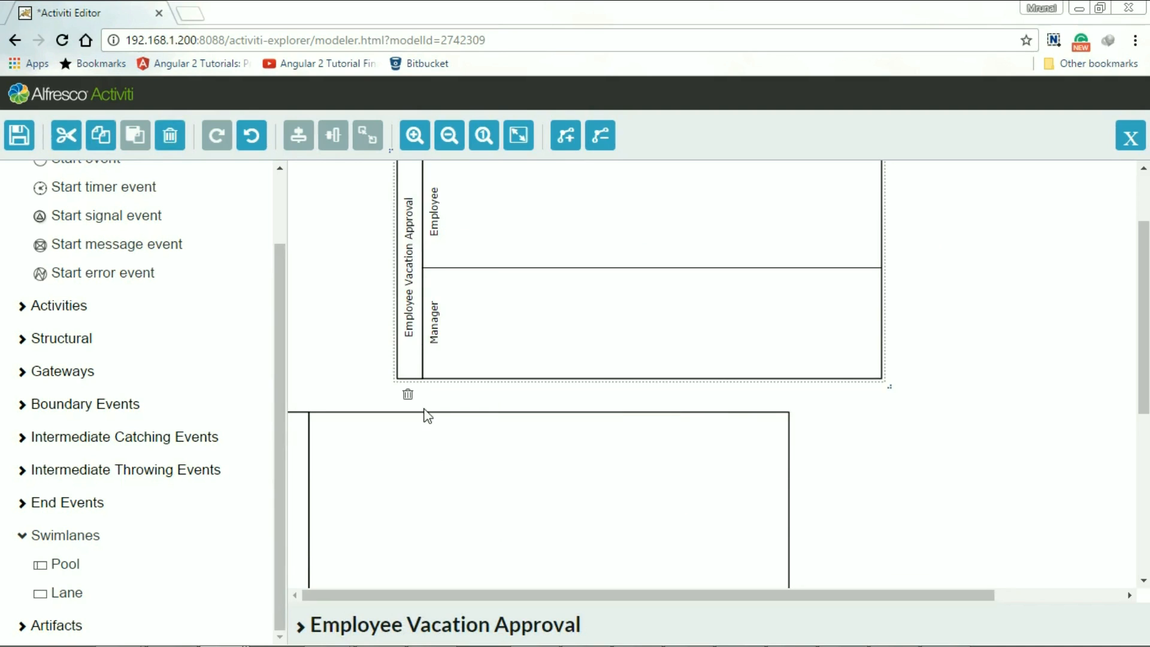
pyautogui.moveTo(302, 467); pyautogui.dragTo(411, 460)
pyautogui.scroll(-1, 531, 473)
pyautogui.scroll(1, 529, 471)
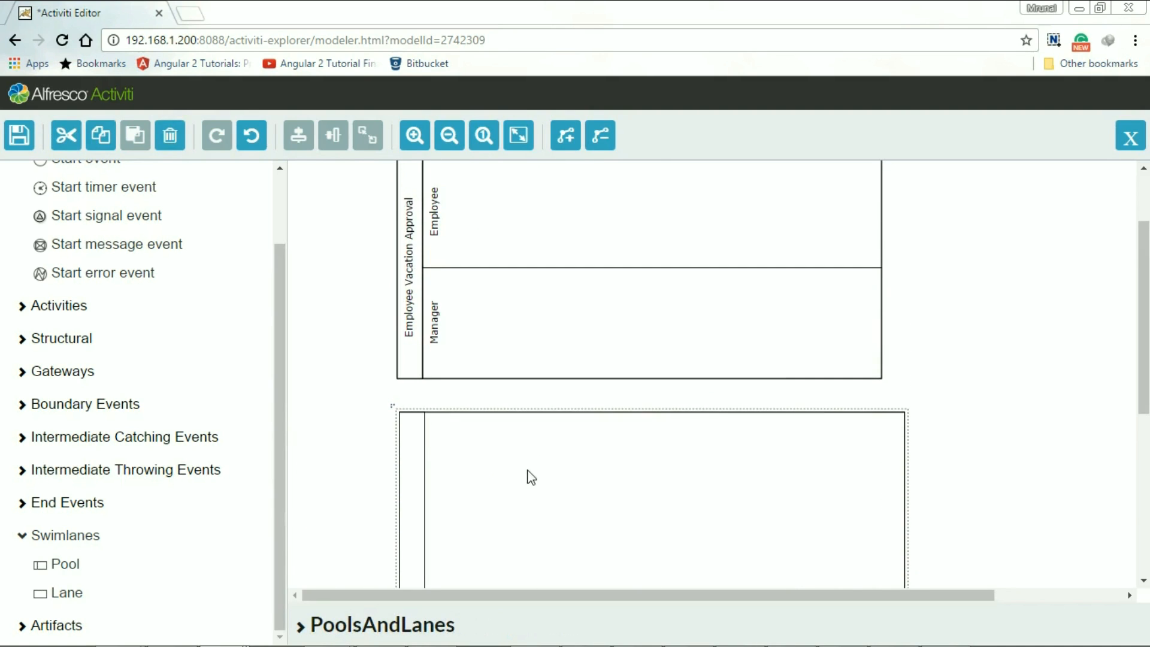
pyautogui.scroll(-1, 517, 464)
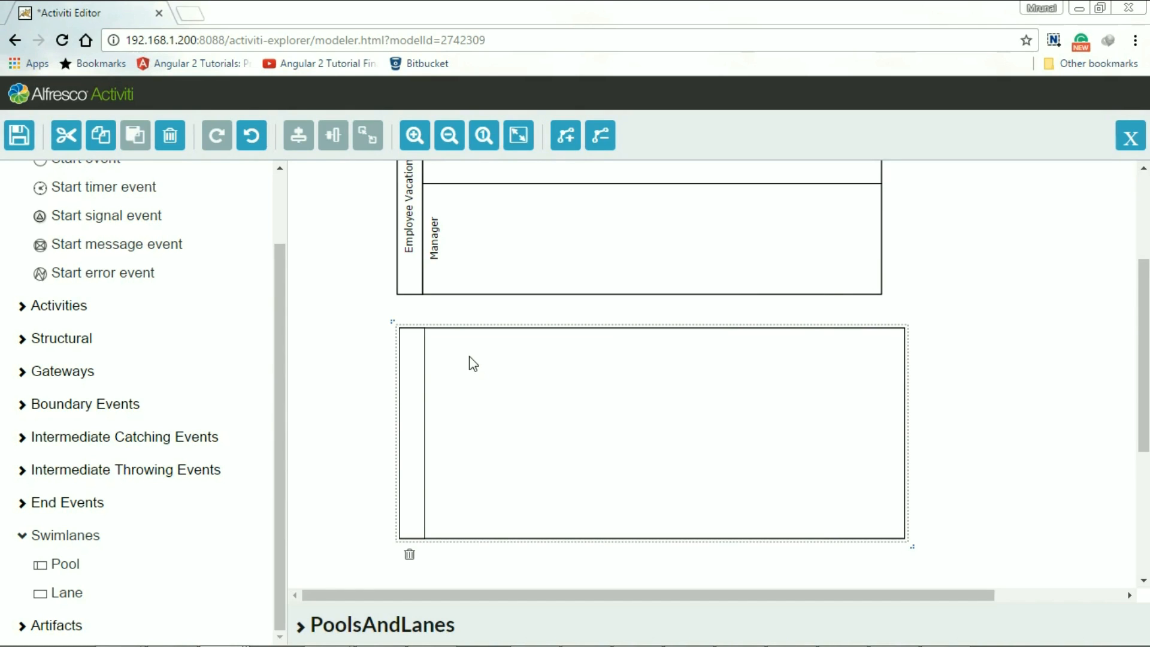
pyautogui.scroll(2, 474, 364)
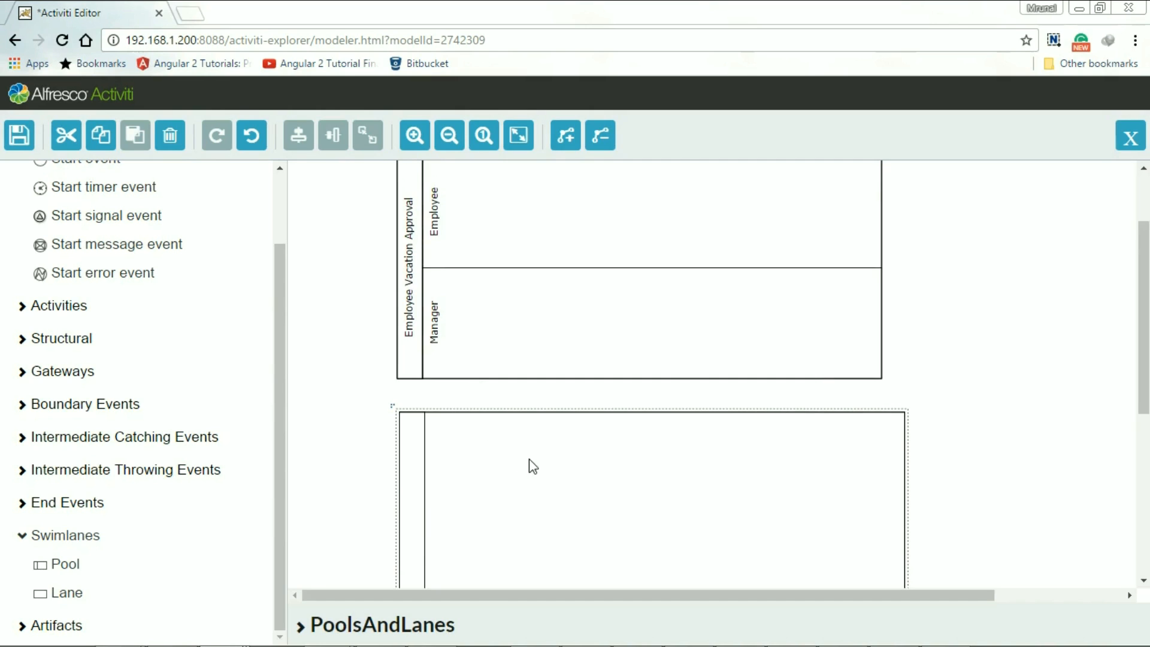
pyautogui.scroll(-2, 542, 465)
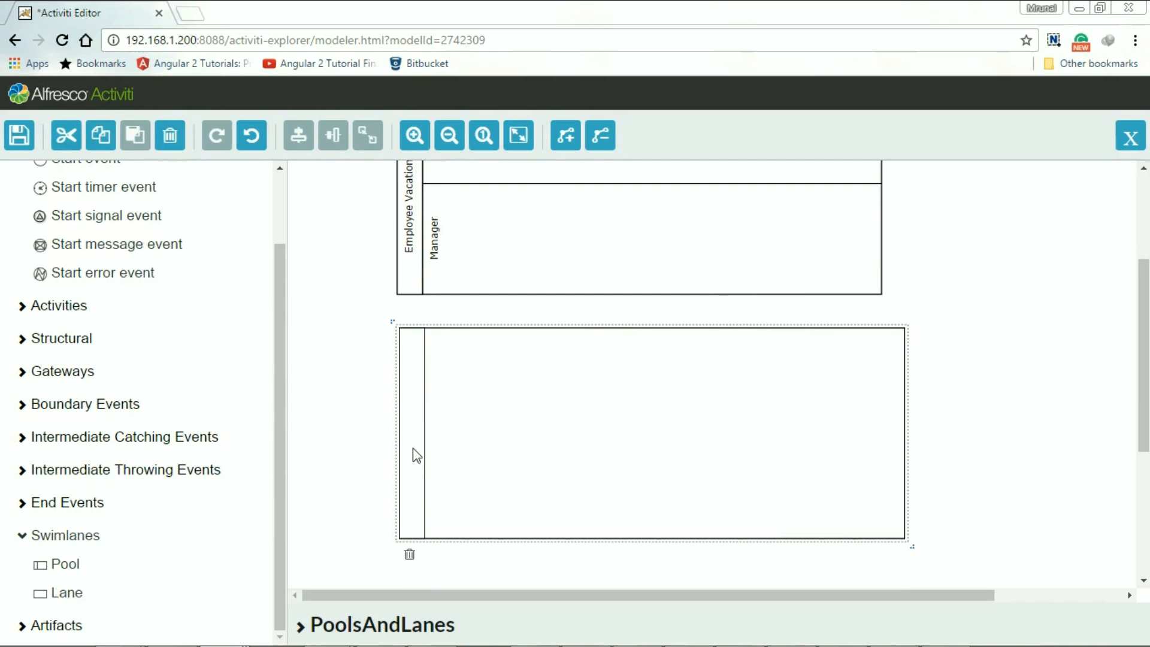
pyautogui.click(410, 554)
pyautogui.scroll(4, 442, 397)
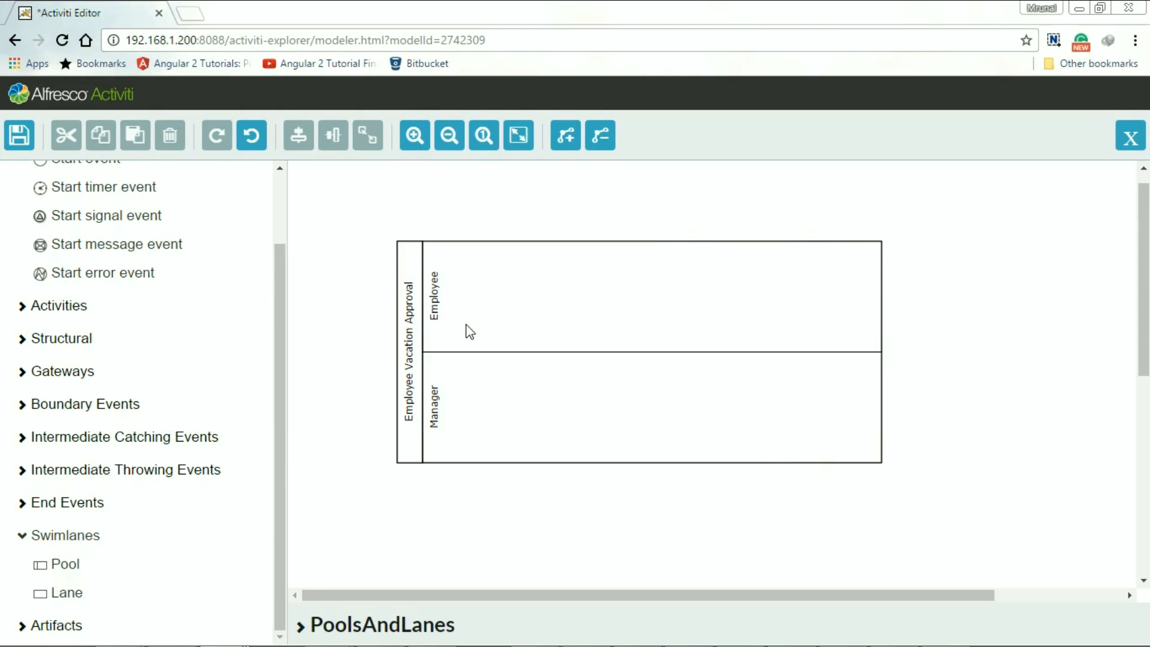
# - Select the Employee lane
pyautogui.click(433, 323)
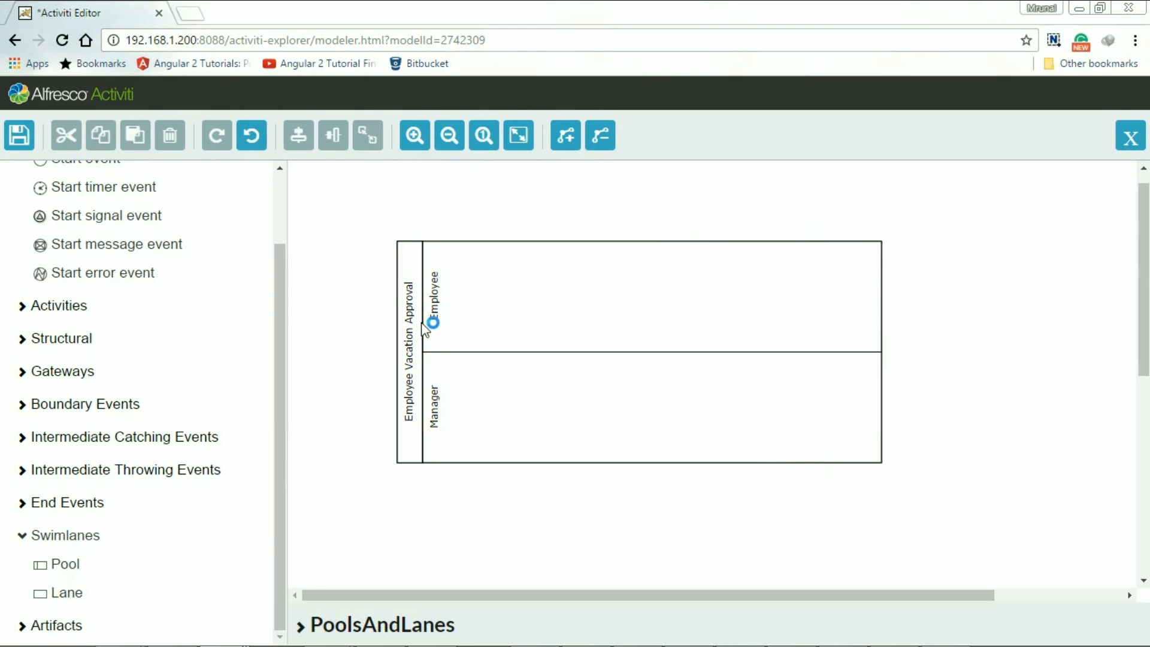